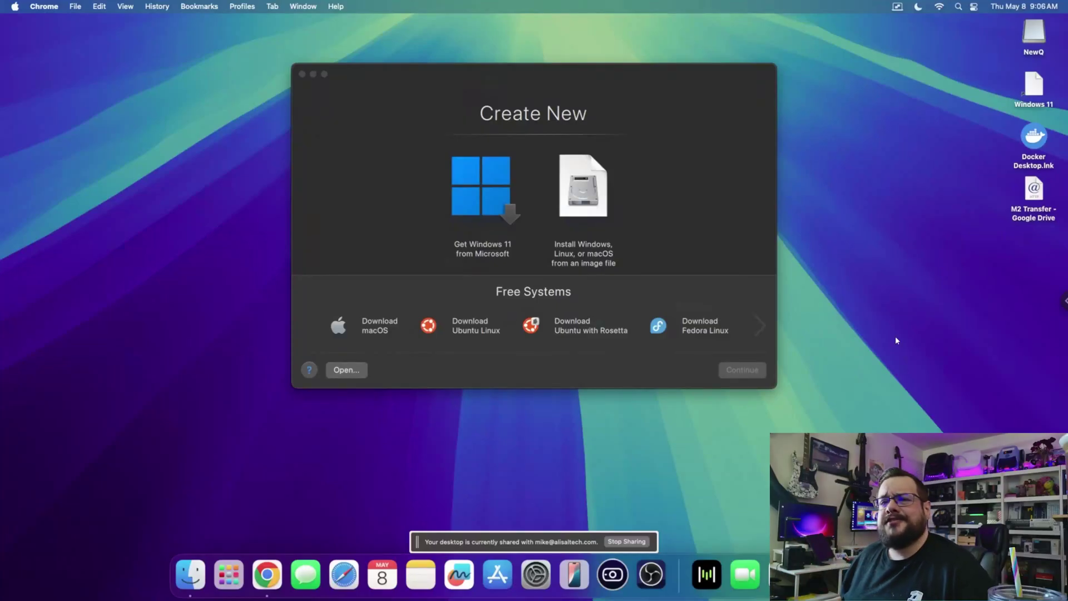
# Reposition the Create New window to the right and browse the free systems available to download.
pyautogui.click(351, 109)
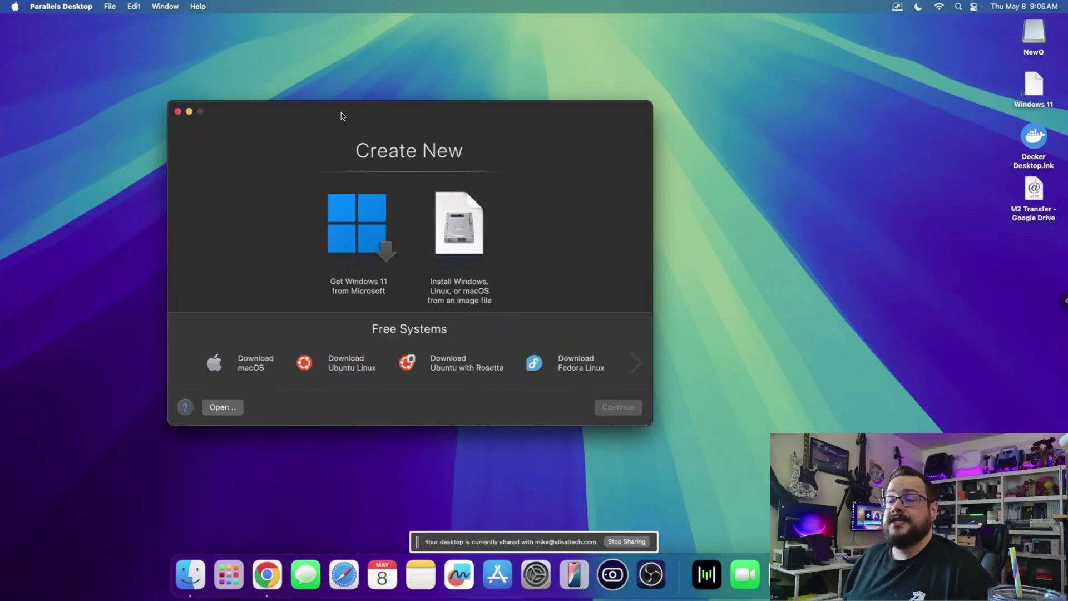
pyautogui.moveTo(342, 123); pyautogui.dragTo(392, 94)
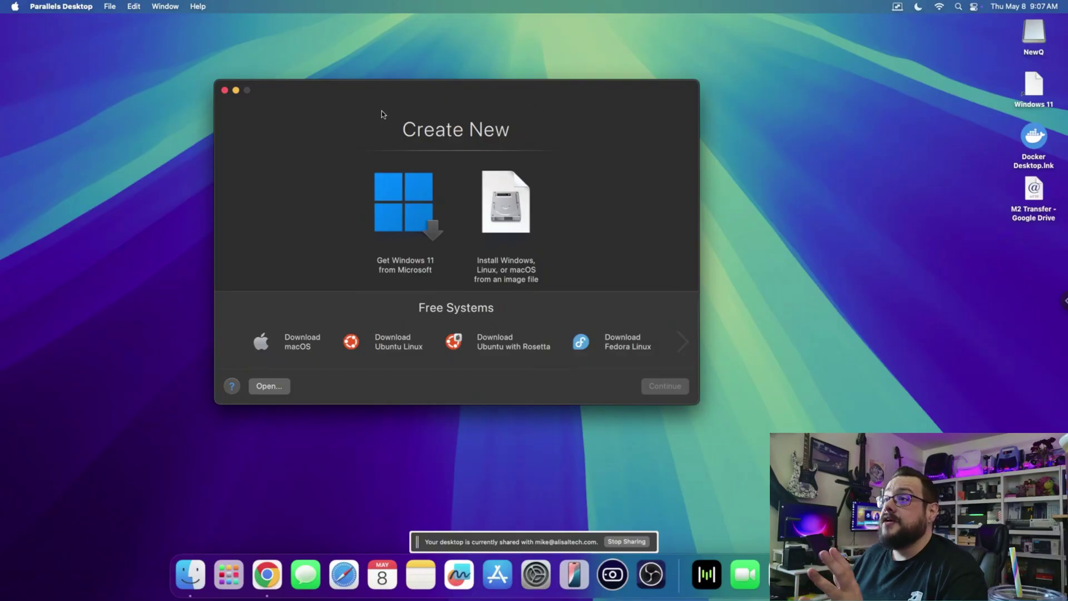
pyautogui.moveTo(392, 88); pyautogui.dragTo(436, 90)
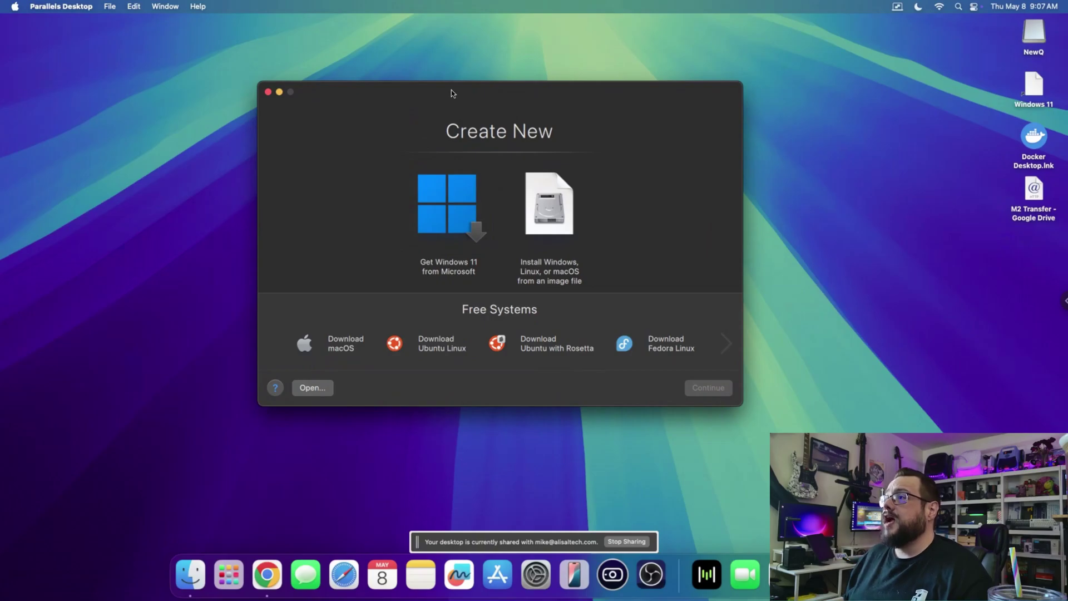
pyautogui.moveTo(452, 93); pyautogui.dragTo(489, 96)
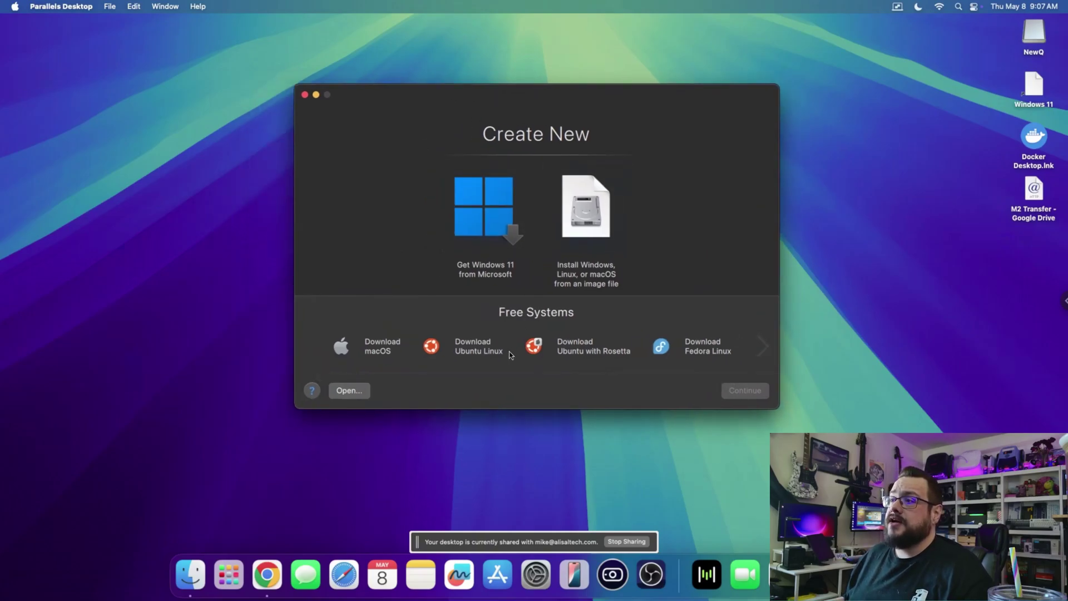
pyautogui.click(760, 346)
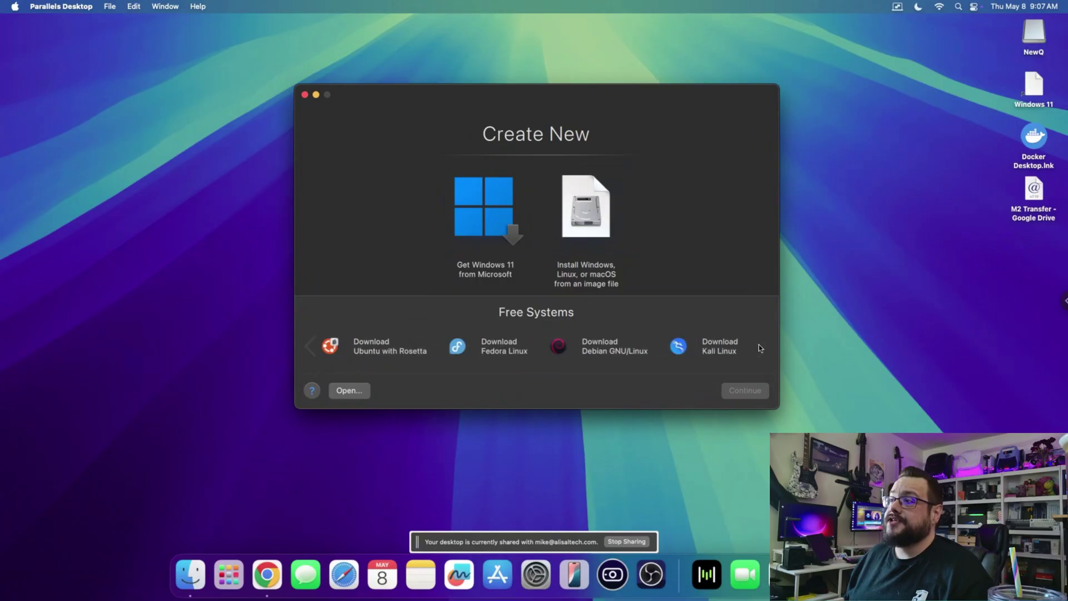
pyautogui.click(308, 352)
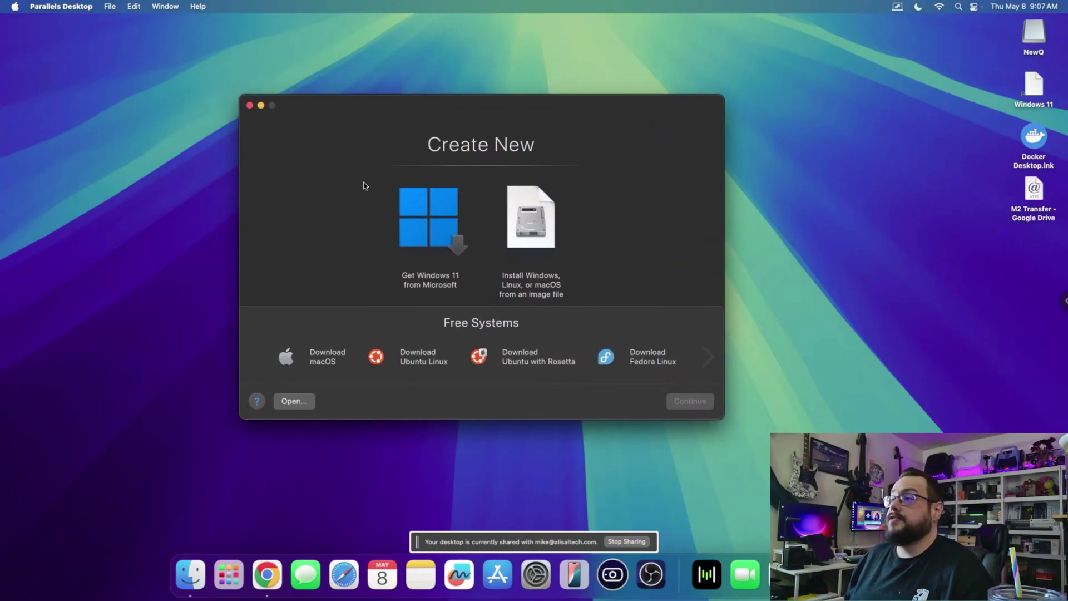
# Choose Get Windows 11 from Microsoft and start downloading and installing it.
pyautogui.click(415, 221)
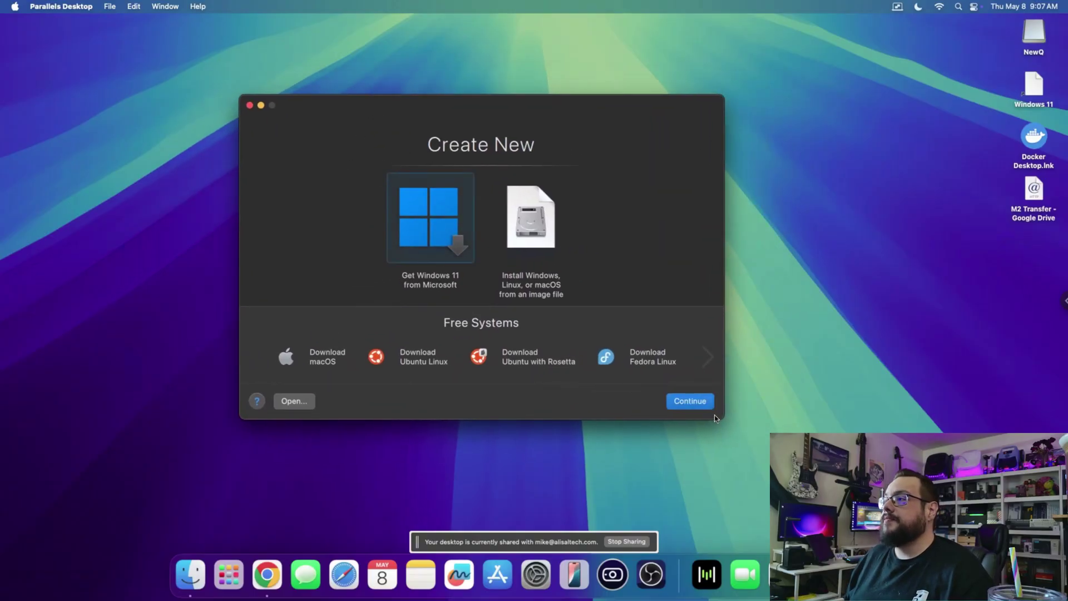
pyautogui.click(694, 402)
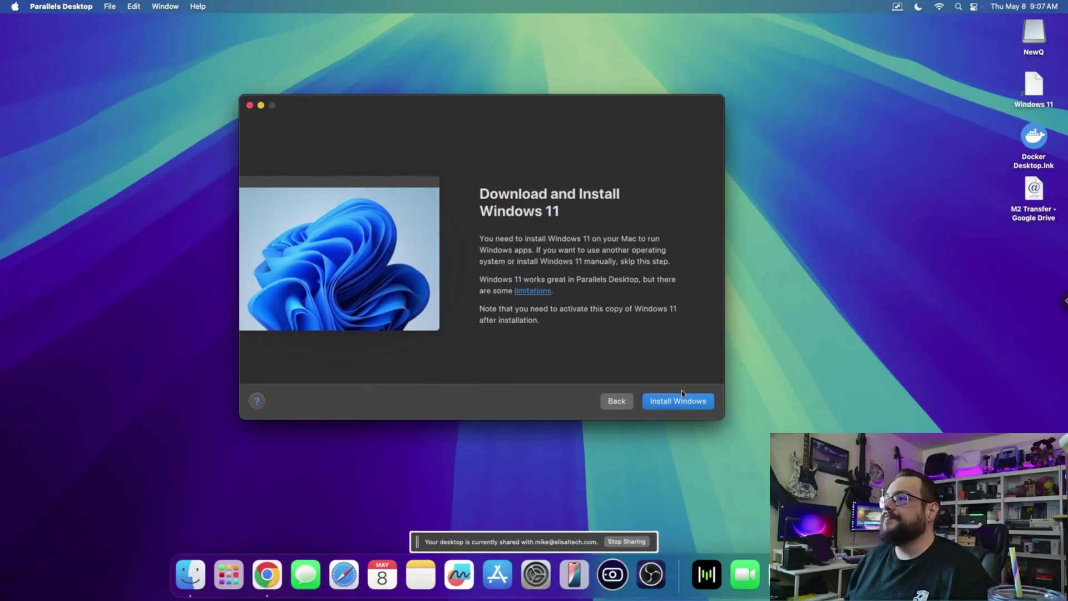
pyautogui.click(668, 400)
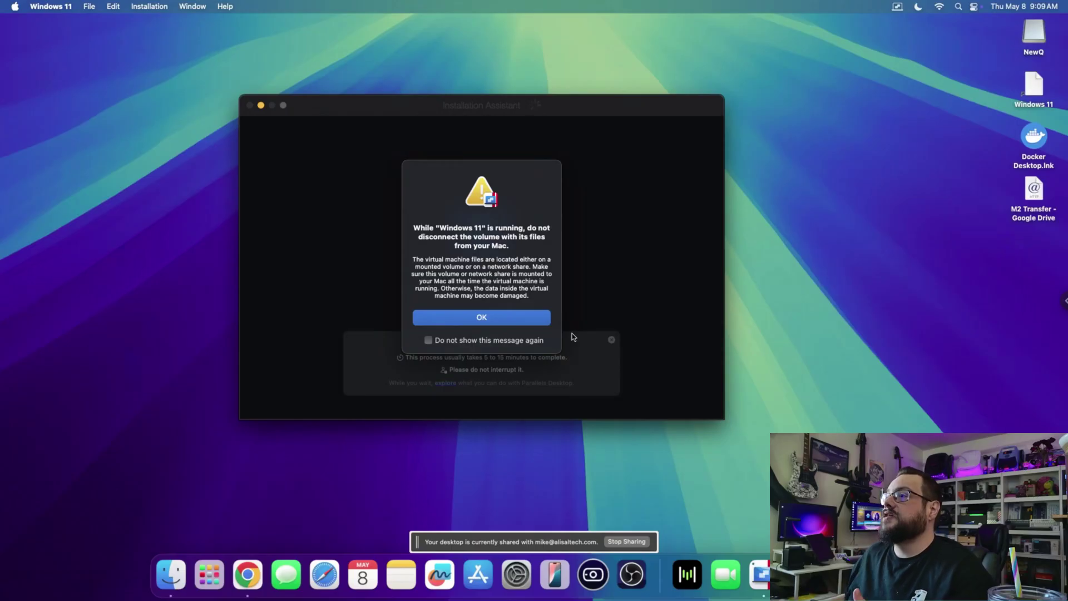
# Dismiss the volume disconnection warning and let the Windows 11 installation complete.
pyautogui.click(523, 316)
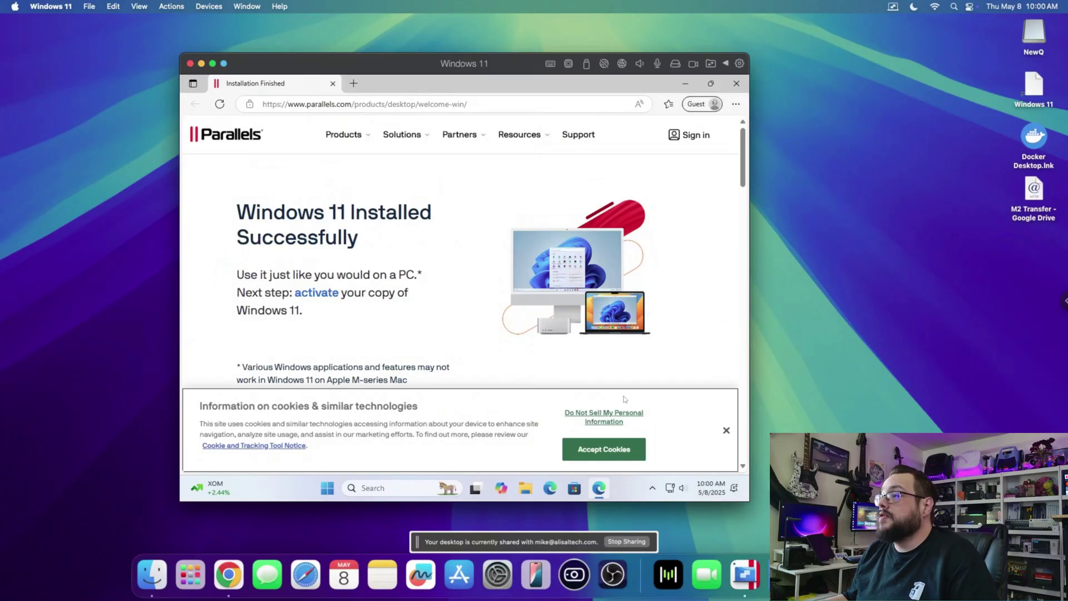
# Accept the site's cookies, close Edge, and reinstall Parallels Tools from the Actions menu.
pyautogui.click(615, 449)
pyautogui.click(733, 85)
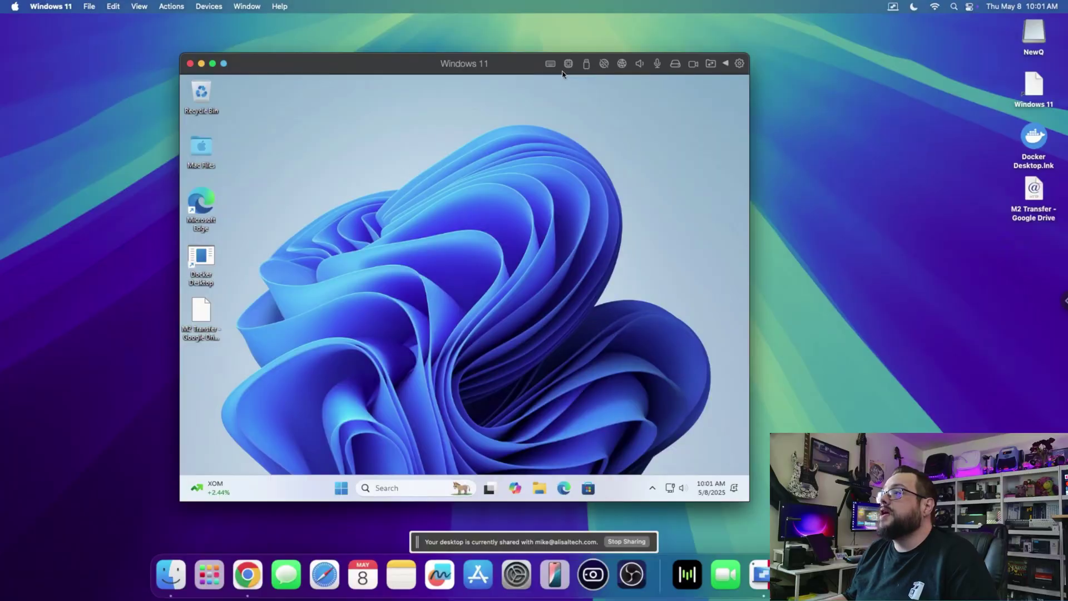
pyautogui.click(140, 6)
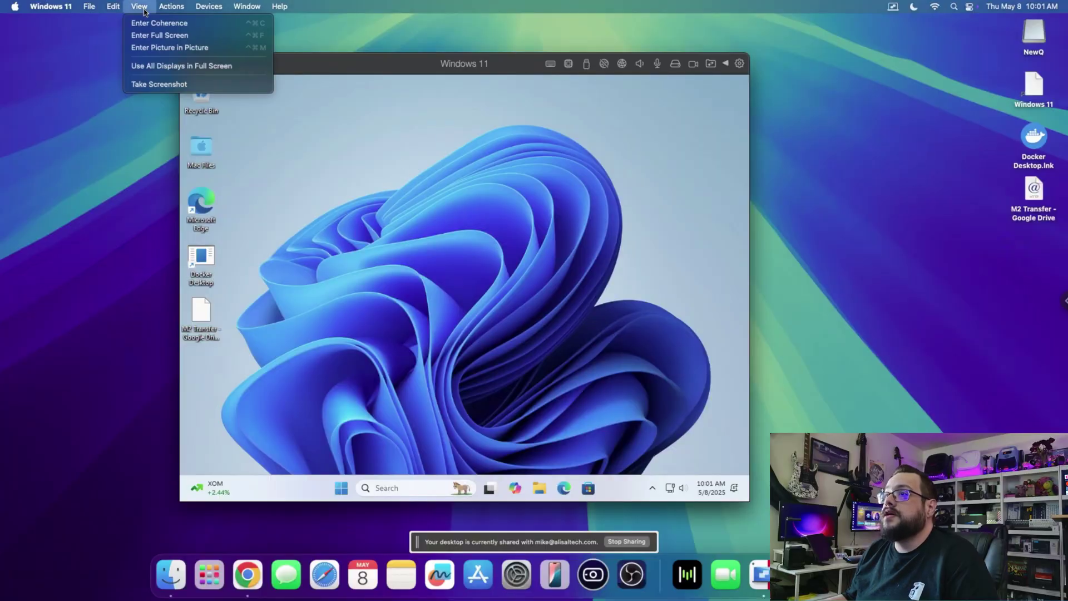
pyautogui.moveTo(183, 3)
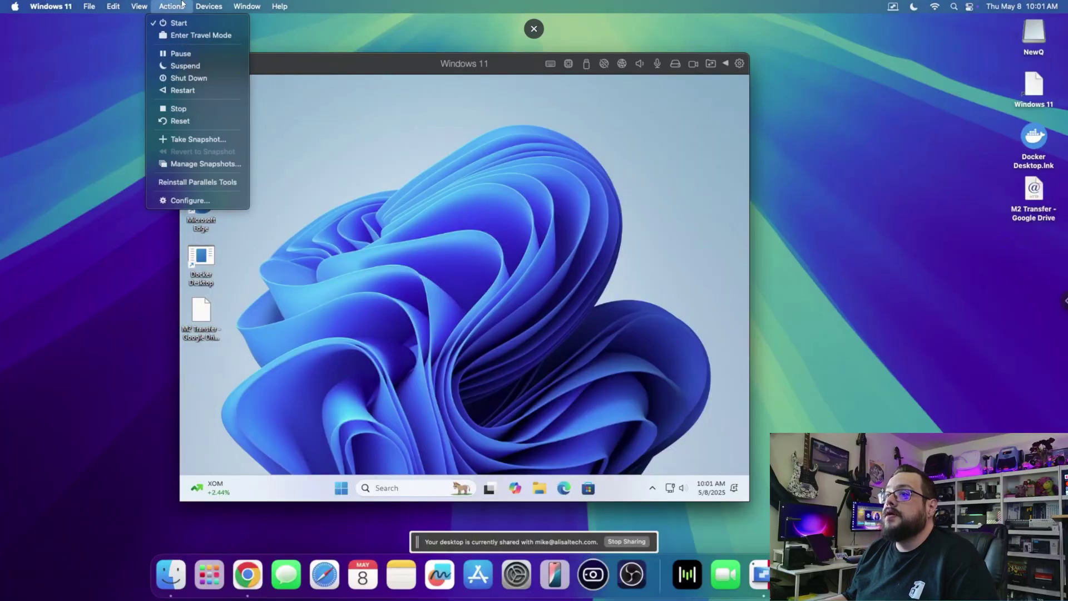
pyautogui.click(191, 184)
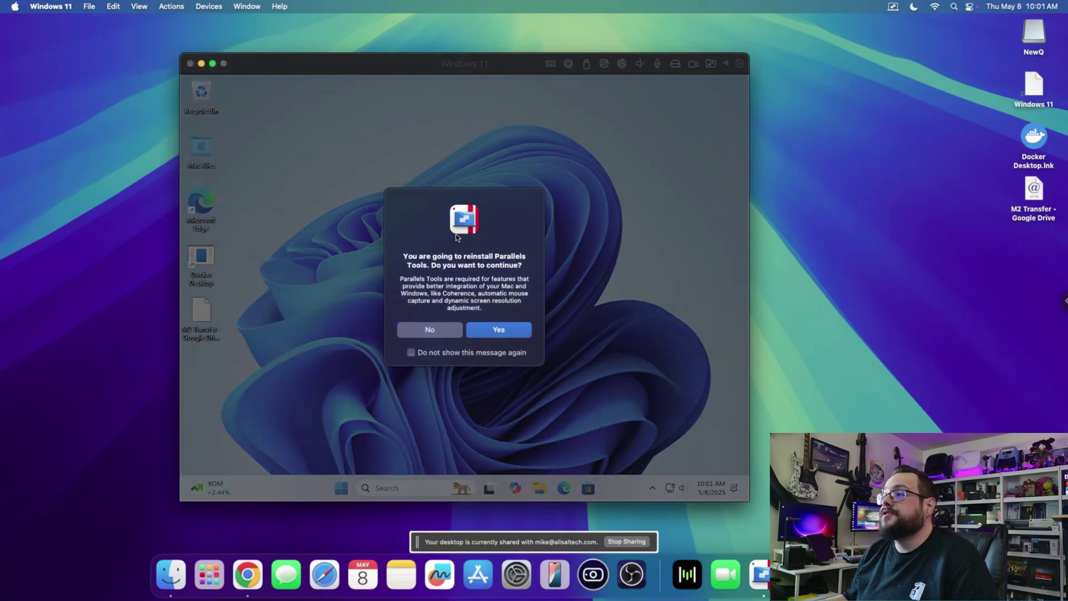
pyautogui.click(502, 336)
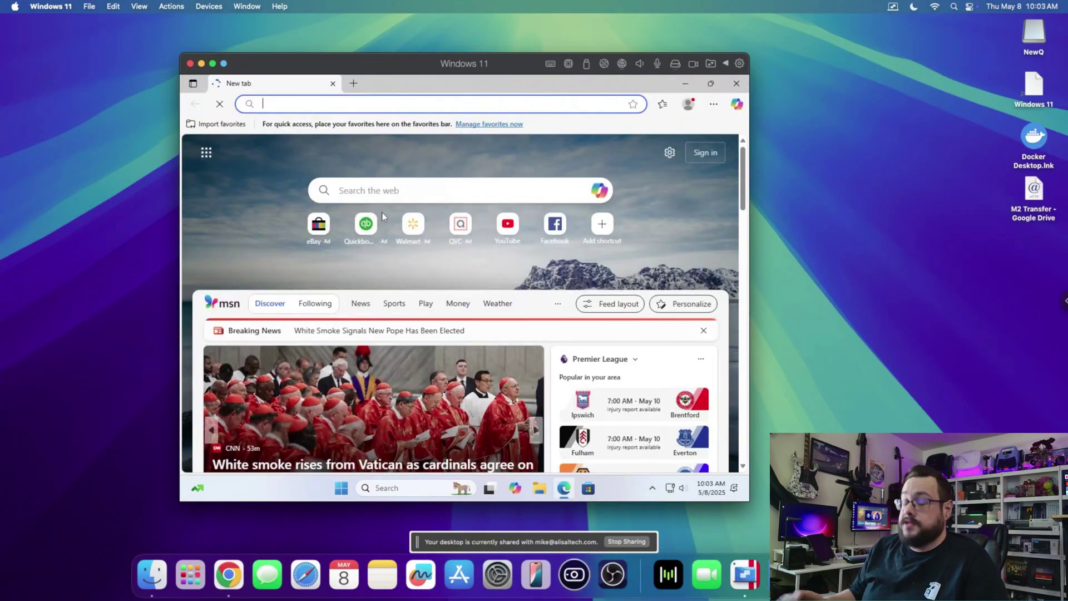
# Search the web for 'ste', open the Steam site and download the Windows installer.
pyautogui.write('steam')
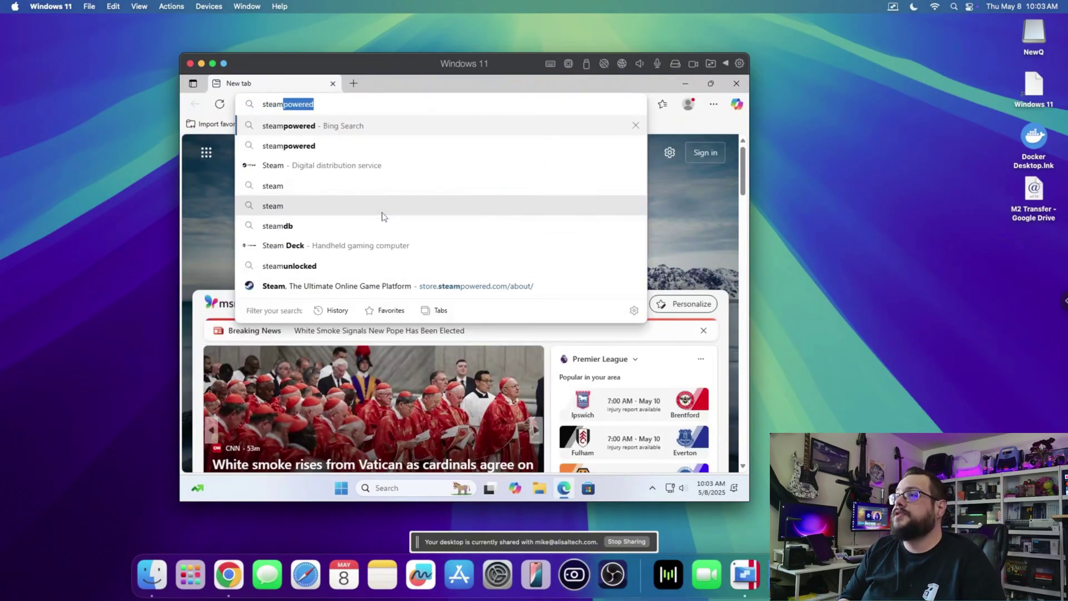
pyautogui.press('Return')
pyautogui.click(349, 284)
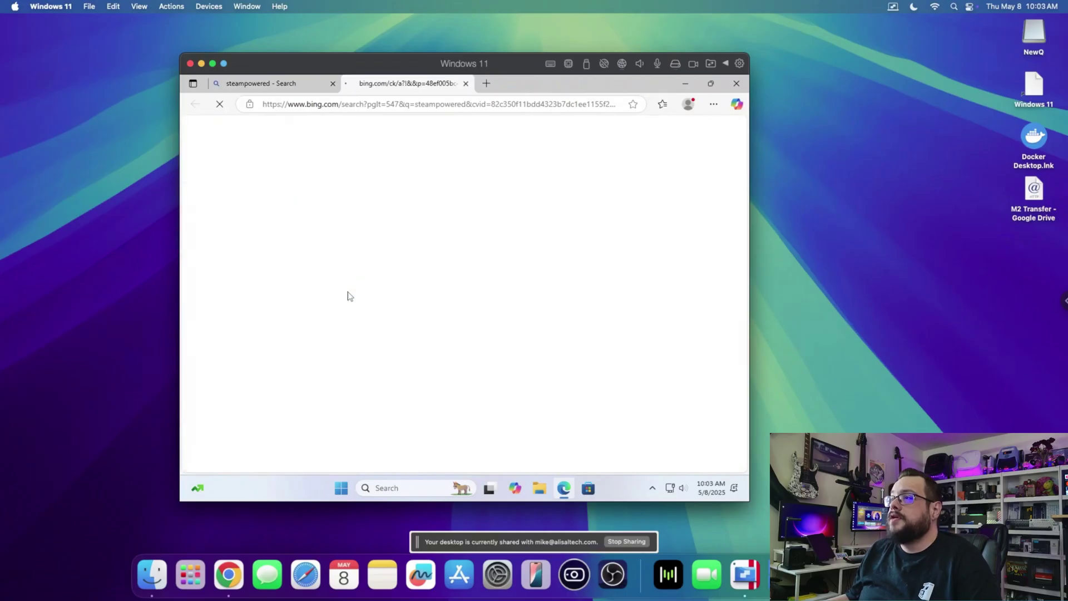
pyautogui.click(614, 133)
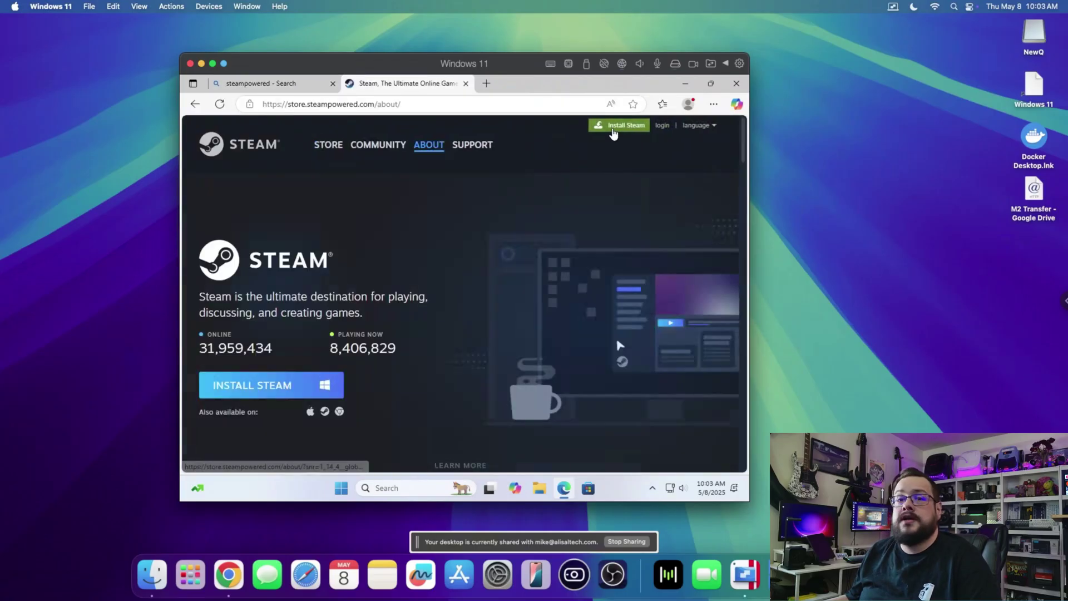
pyautogui.click(268, 384)
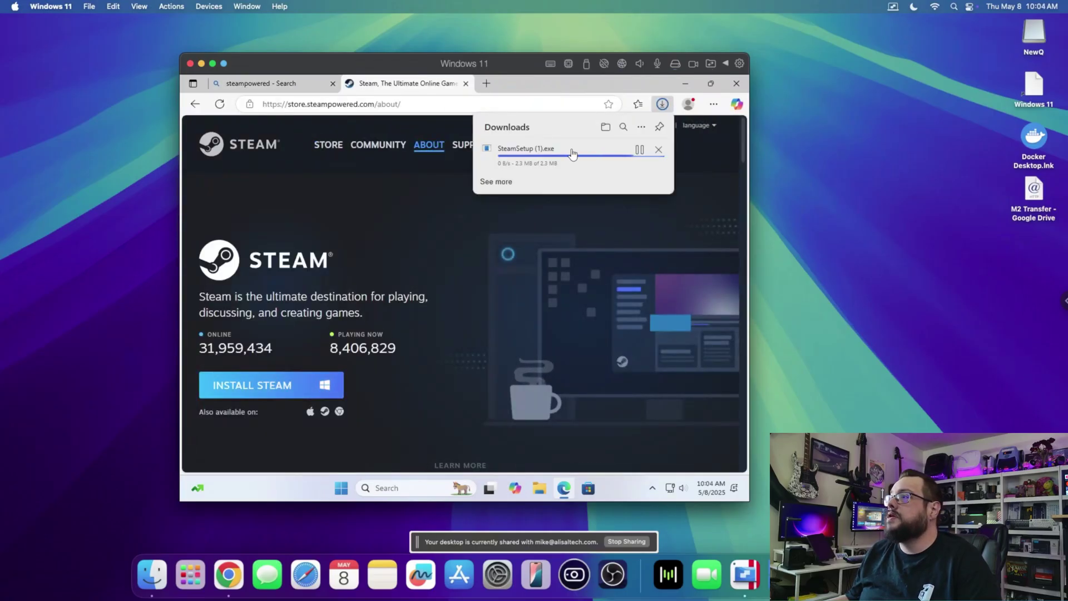
# Run SteamSetup.exe and install Steam into the default folder, then launch it.
pyautogui.click(572, 155)
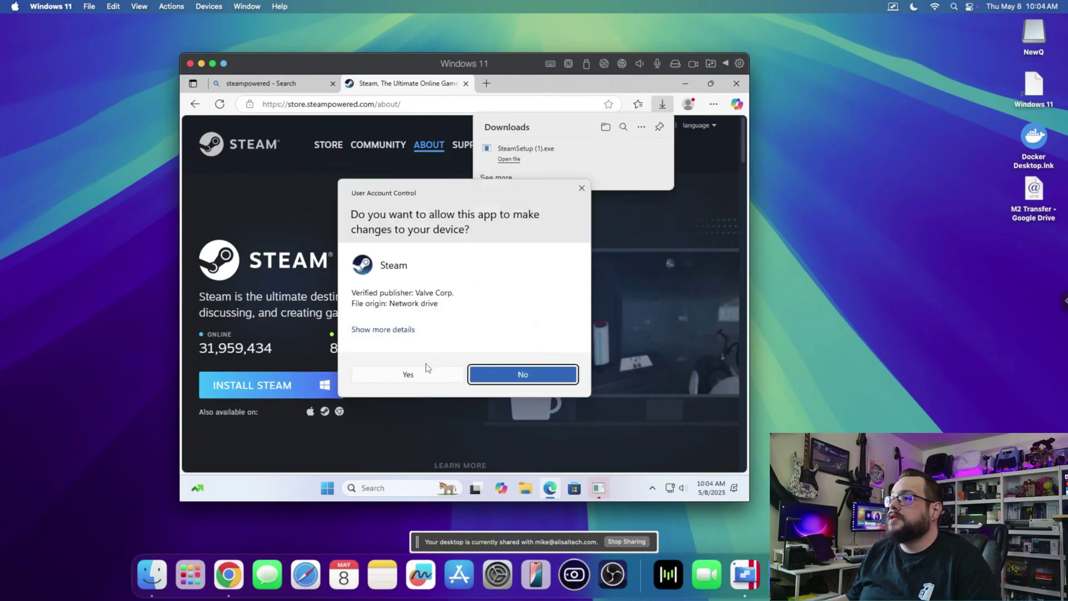
pyautogui.click(422, 374)
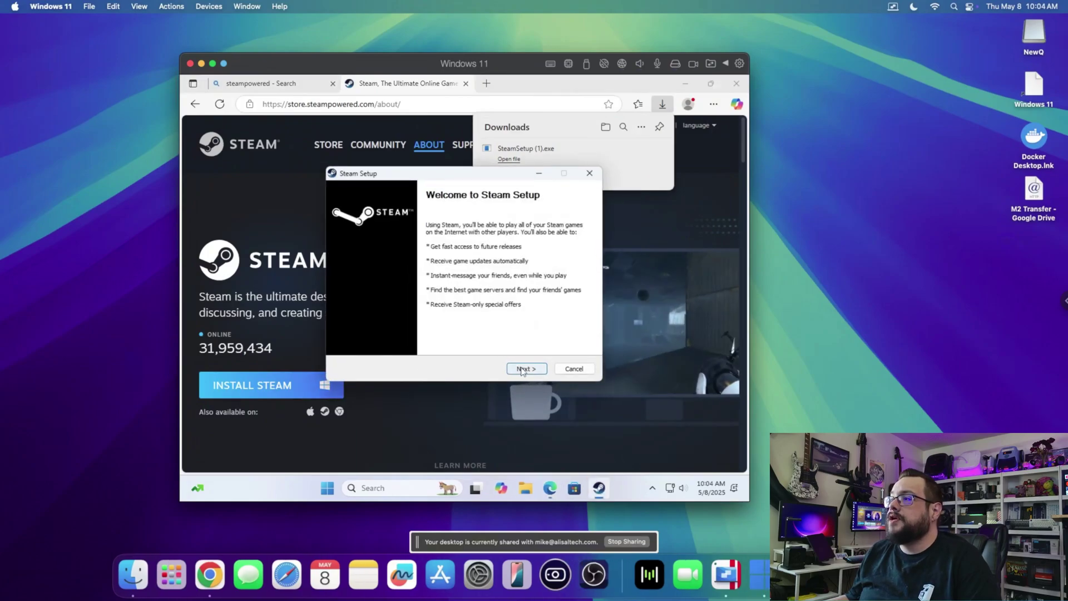
pyautogui.click(515, 369)
pyautogui.click(514, 369)
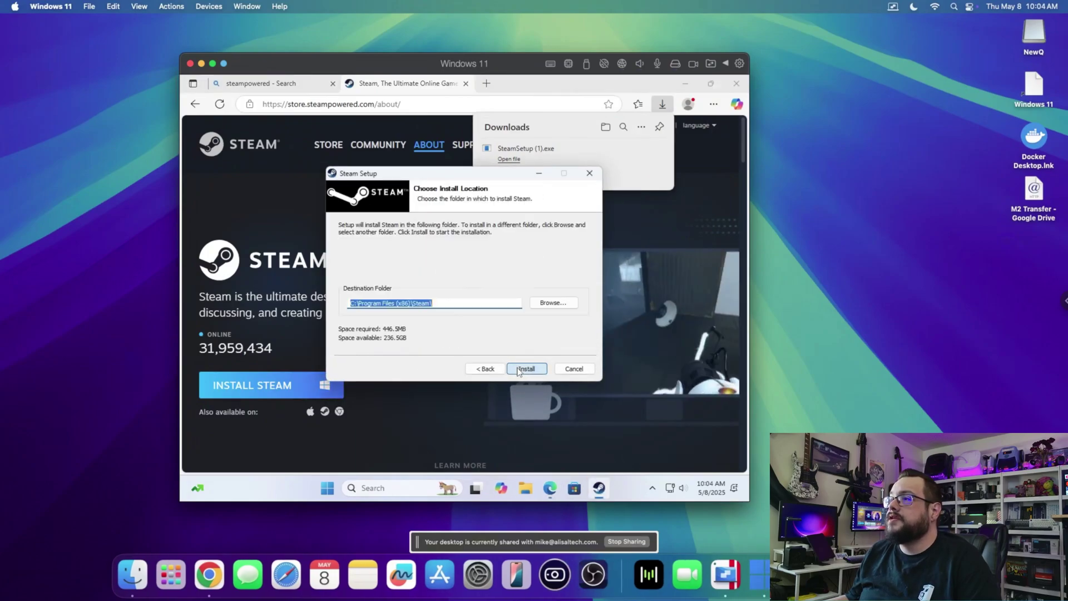
pyautogui.click(517, 370)
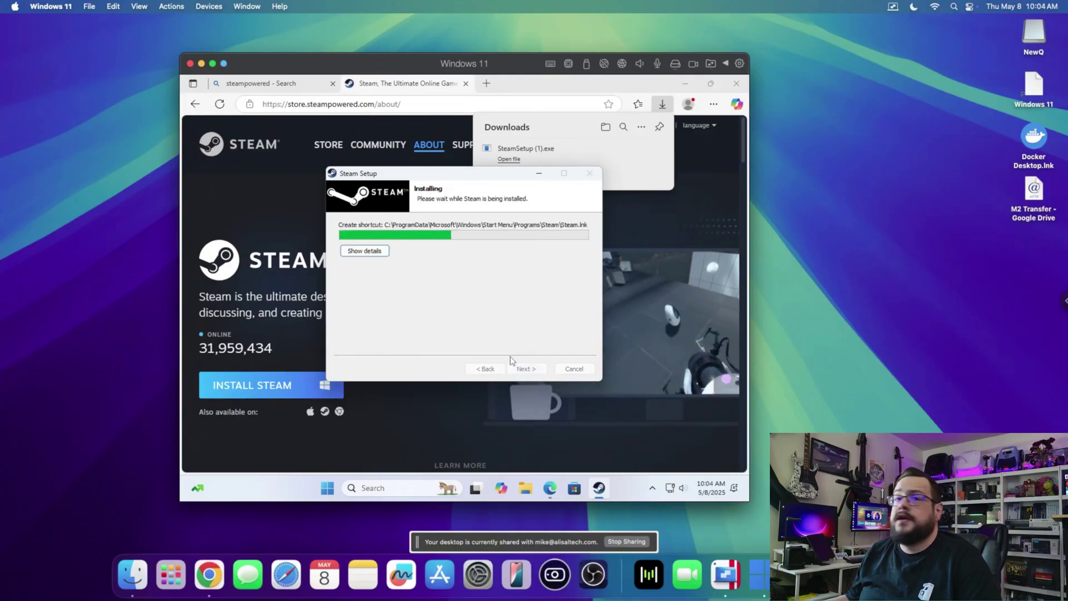
pyautogui.click(527, 369)
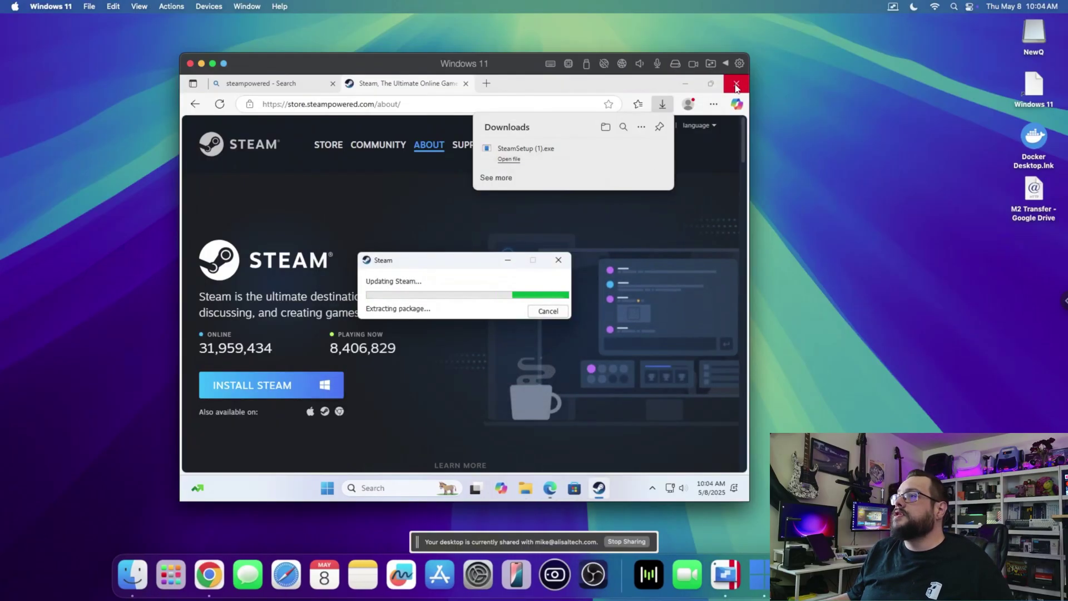
# Close the Edge browser so Steam can finish updating and reach its sign-in window.
pyautogui.click(737, 83)
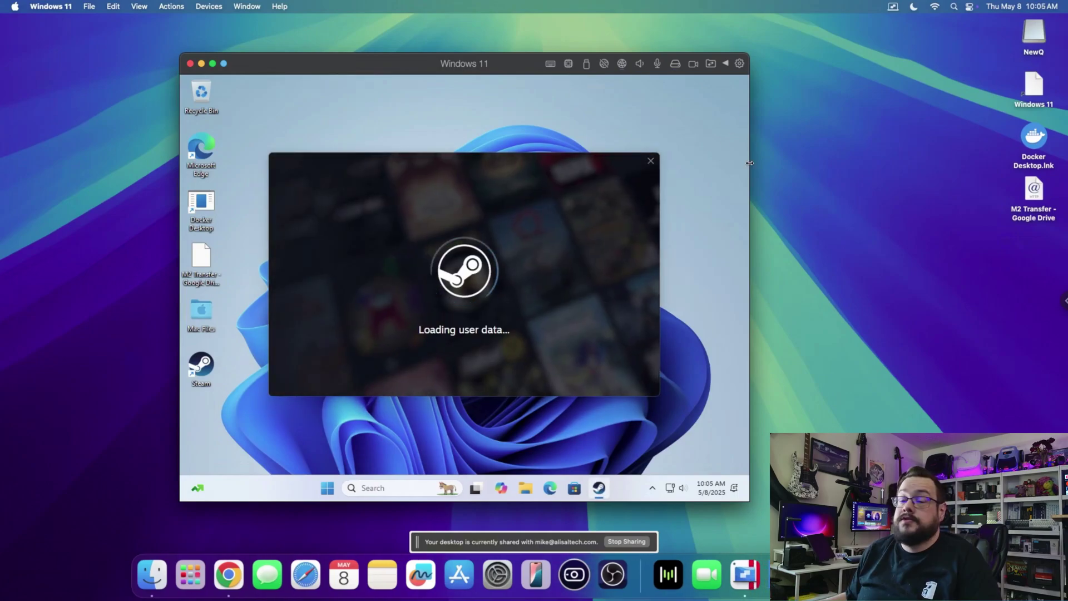
# Widen the virtual machine window, shift it left, and show the Steam library.
pyautogui.moveTo(750, 168); pyautogui.dragTo(955, 167)
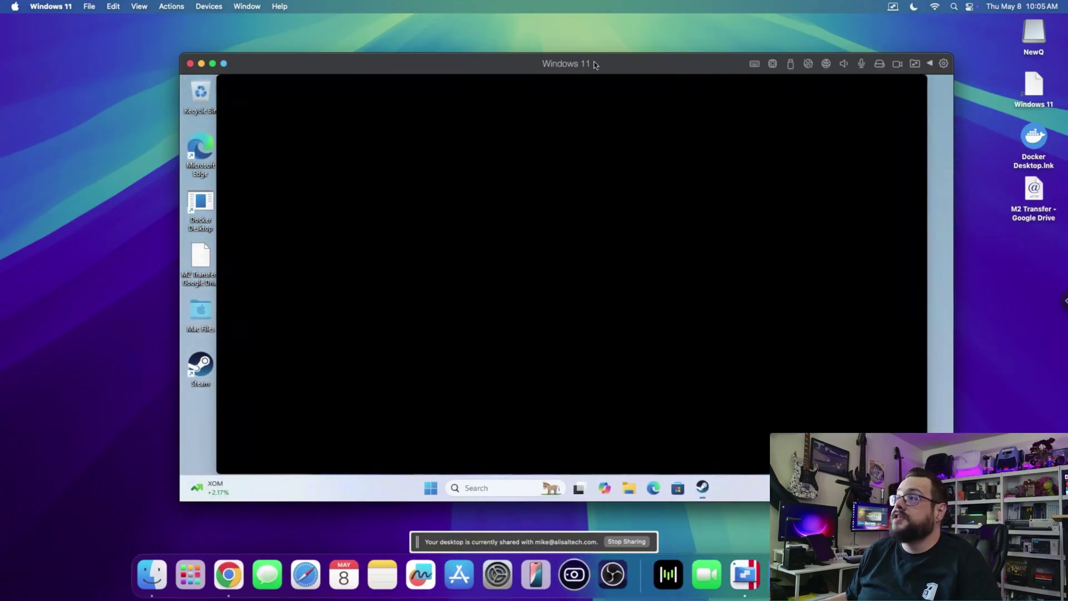
pyautogui.moveTo(596, 64); pyautogui.dragTo(486, 72)
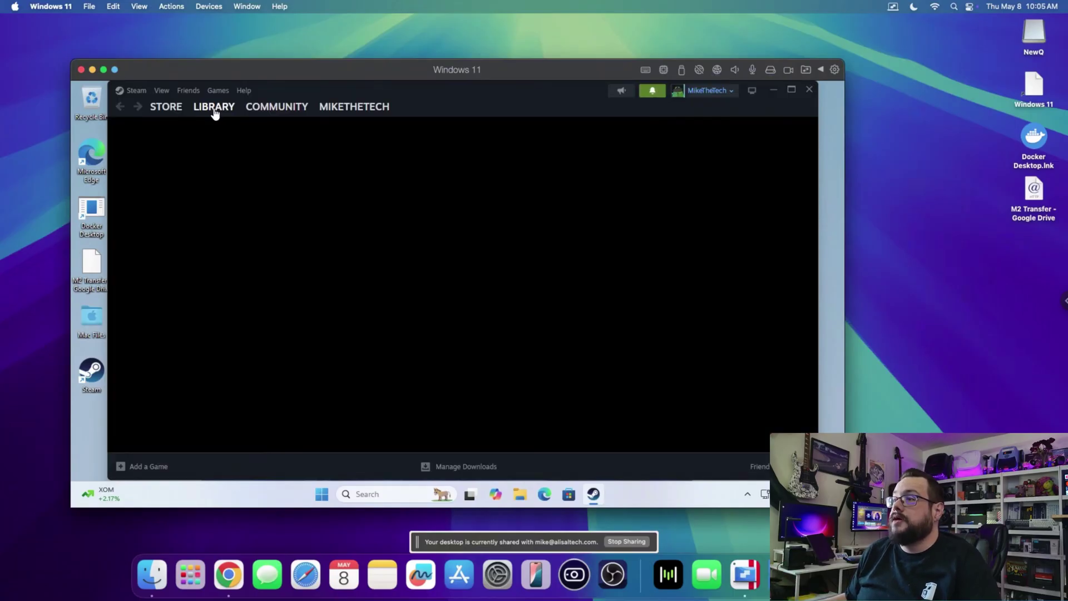
pyautogui.click(215, 109)
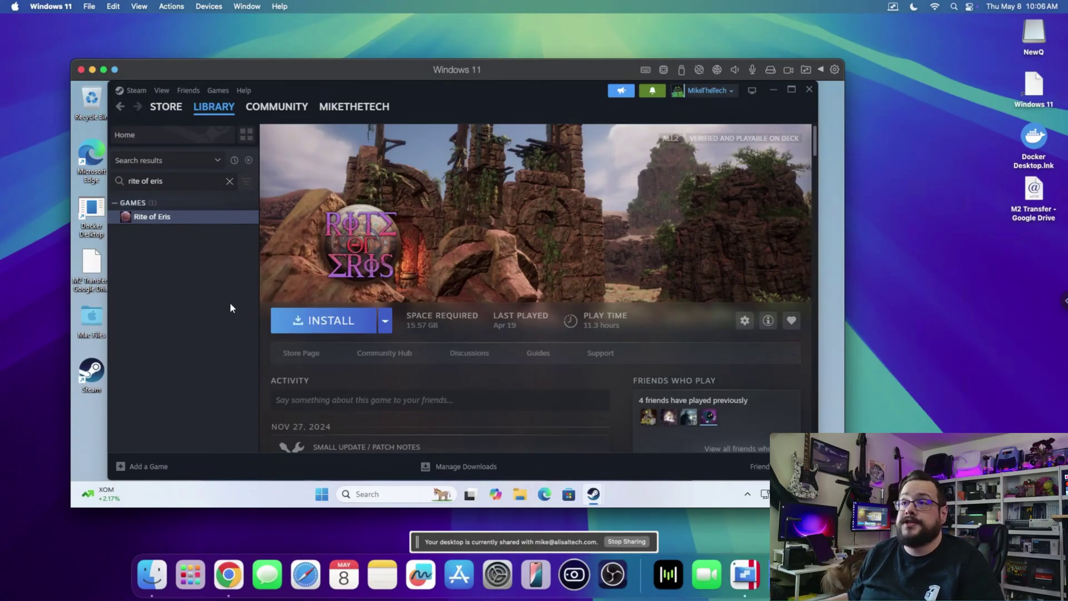
# Clear the library search, set IdleOn to play on This device, and install it to Local Drive (C:).
pyautogui.click(229, 181)
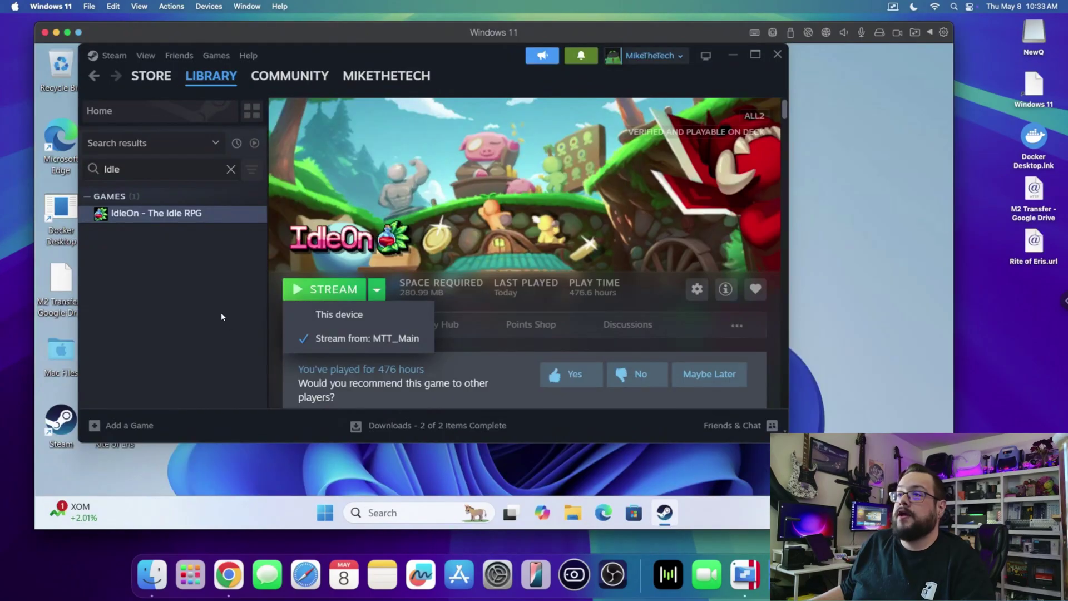
pyautogui.click(222, 312)
pyautogui.click(375, 286)
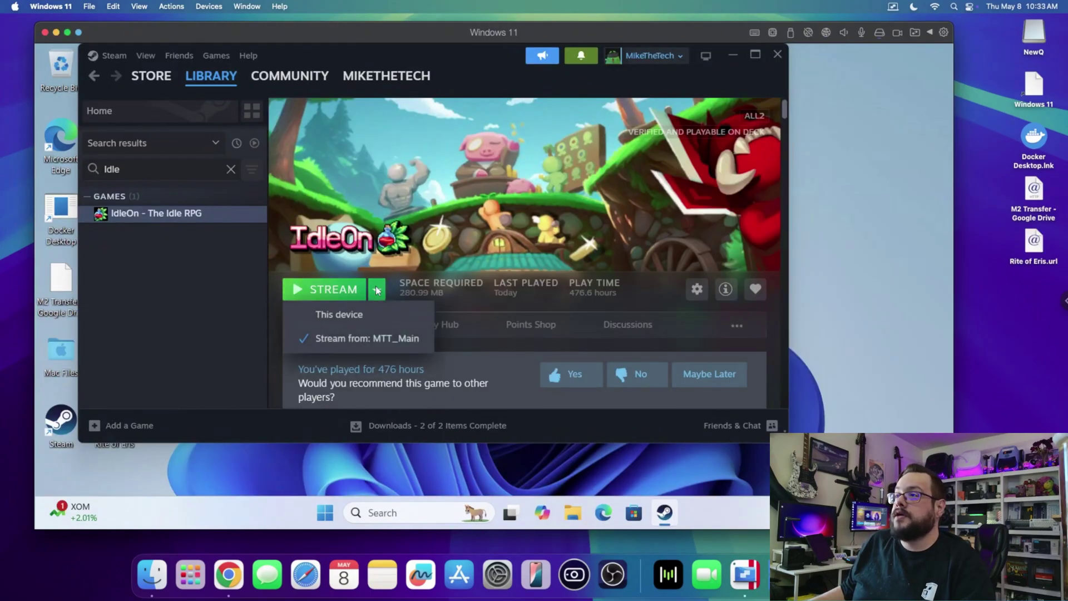
pyautogui.click(357, 316)
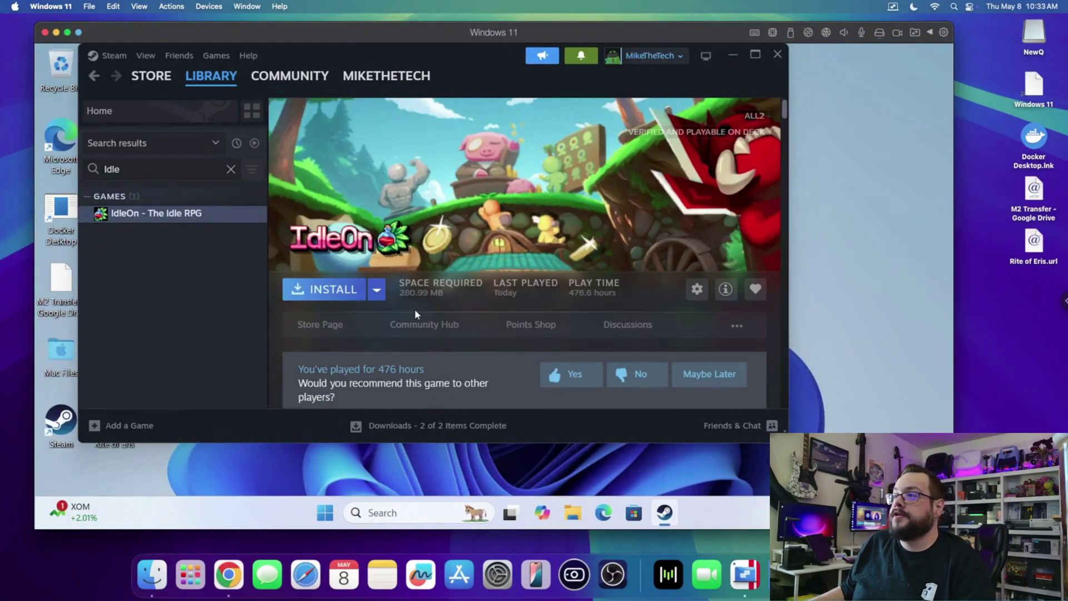
pyautogui.click(340, 298)
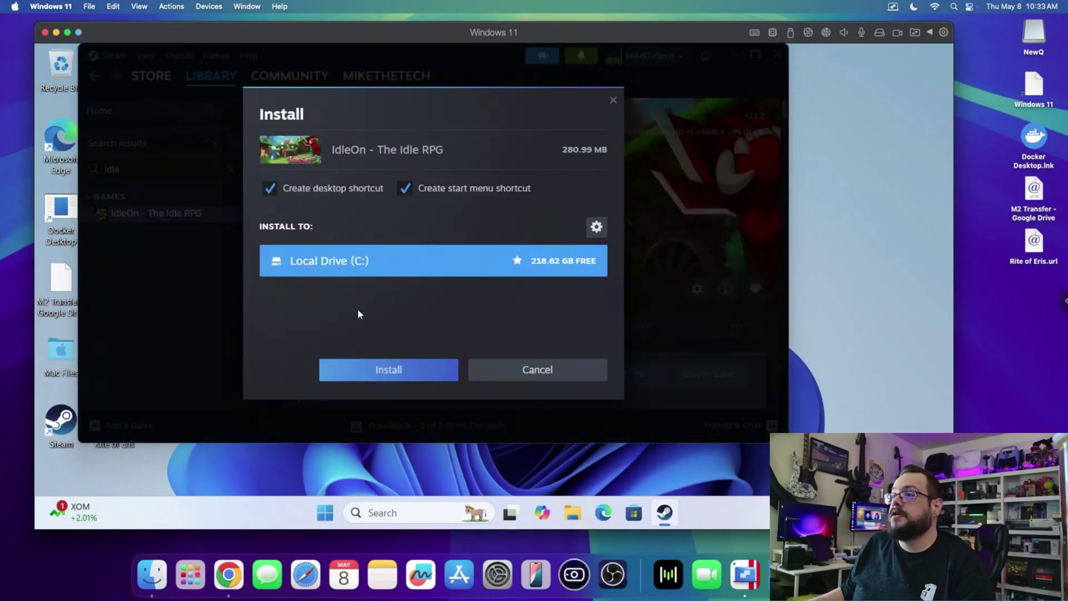
pyautogui.click(397, 369)
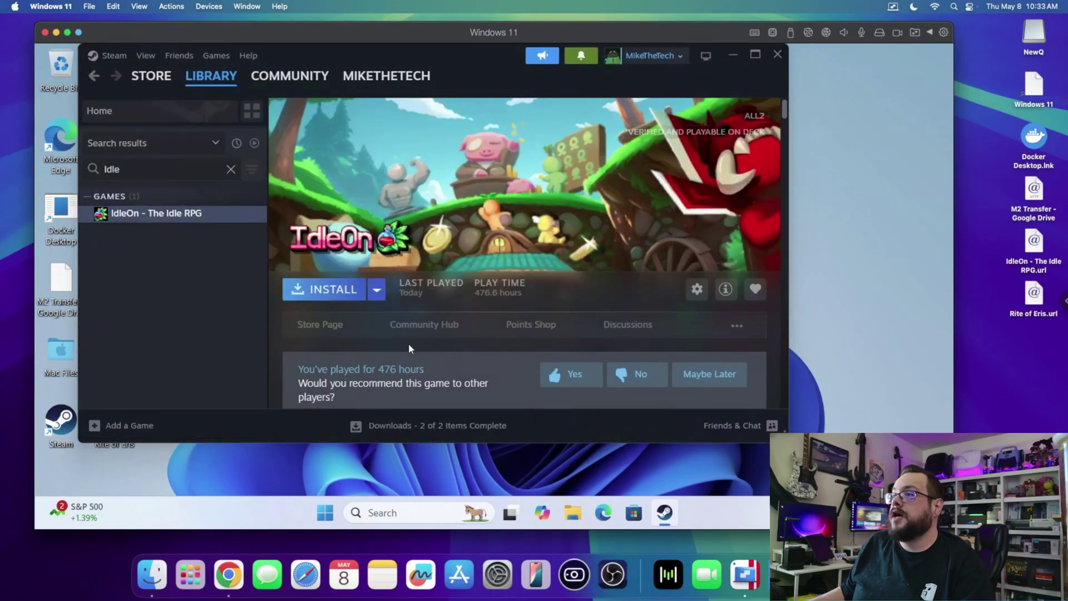